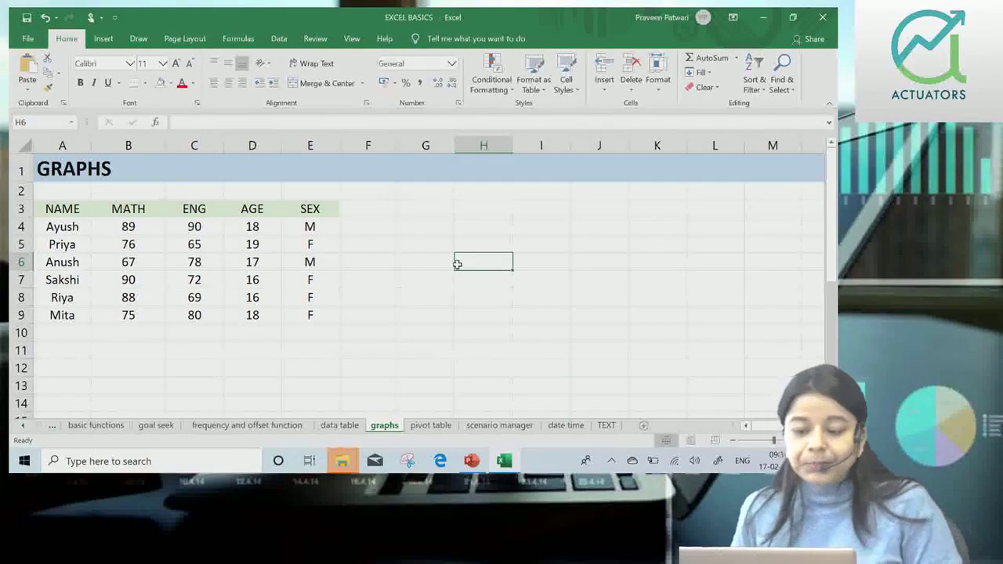
- Start a line sparkline from the Insert tab's Sparklines group
left_click(104, 38)
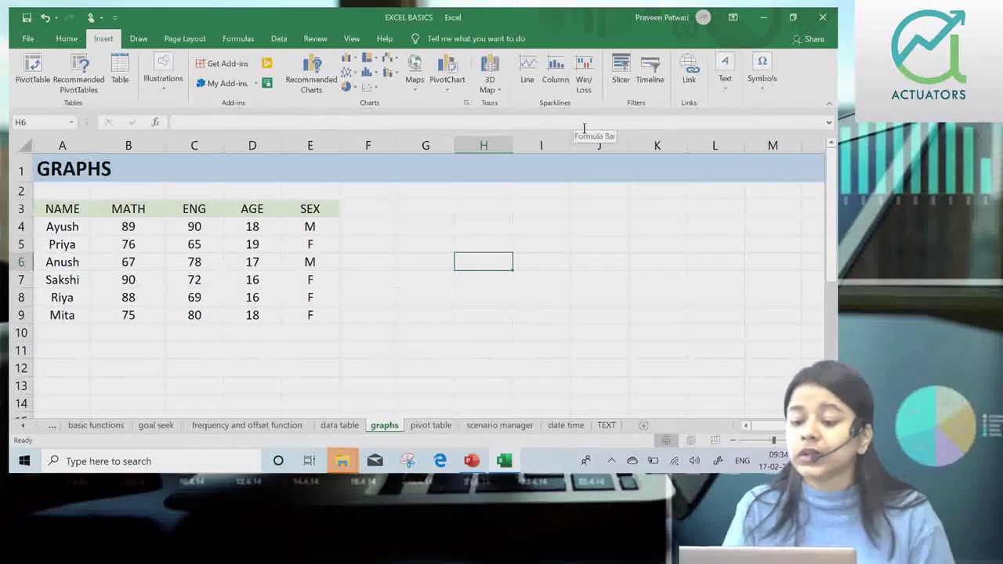
left_click(527, 83)
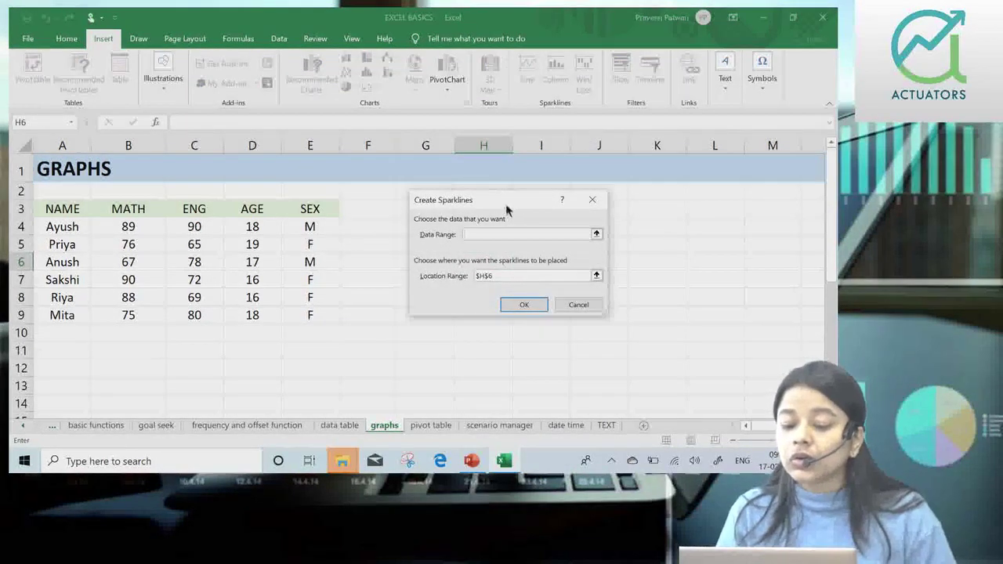
- Create a line sparkline from MATH marks B4:B9 placed in cell B10
left_click_drag(503, 198, 469, 174)
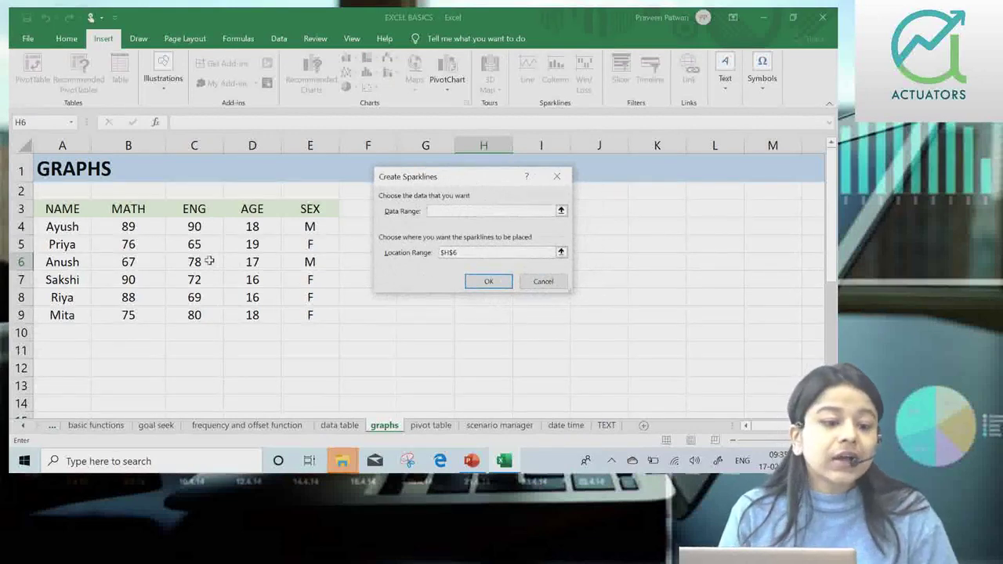
left_click_drag(129, 226, 129, 314)
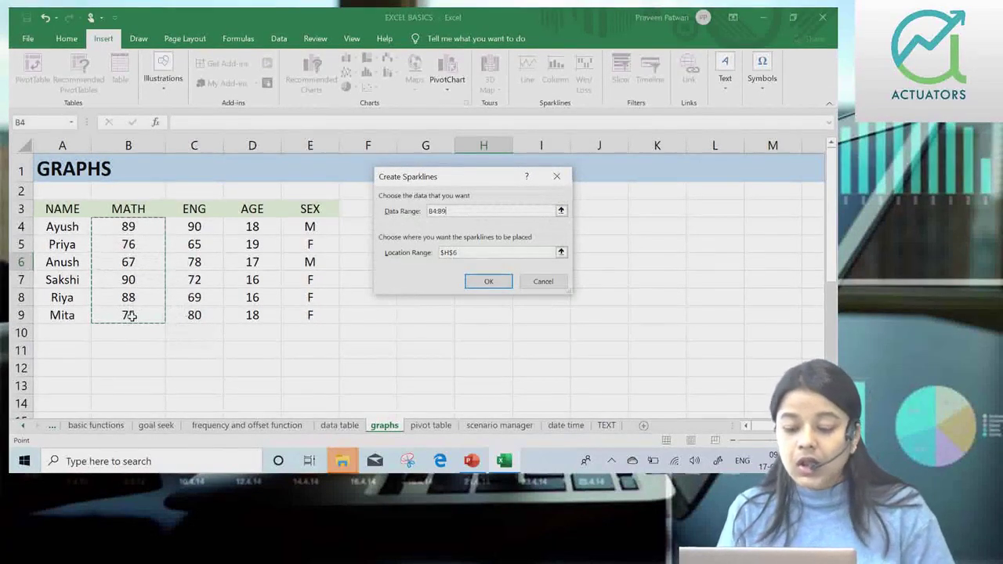
left_click(402, 253)
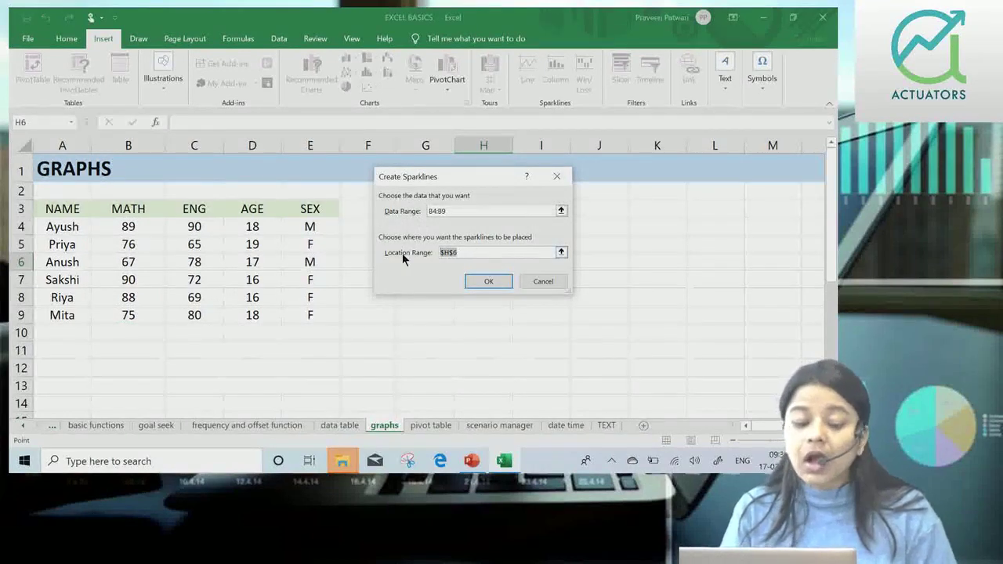
key("BackSpace")
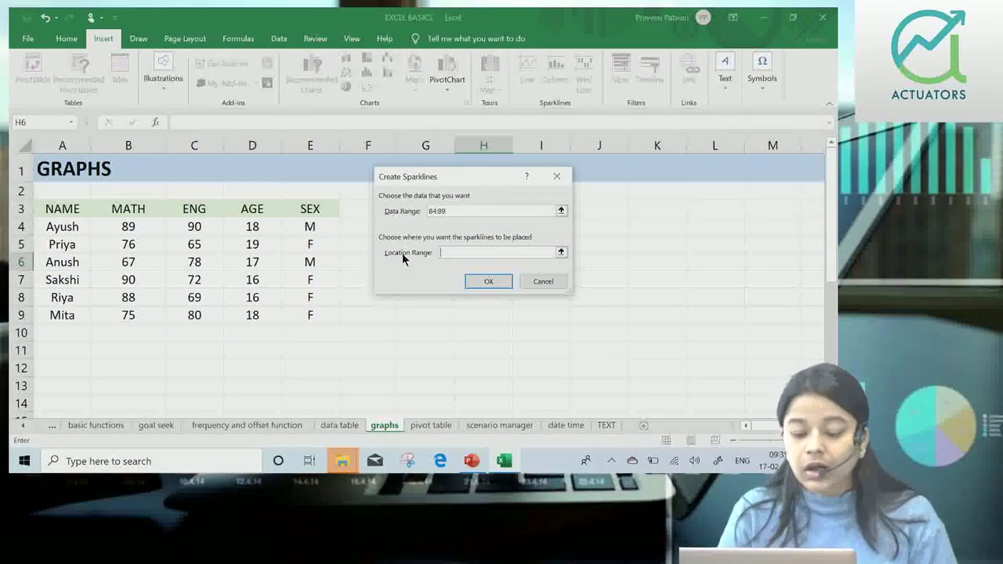
left_click(150, 337)
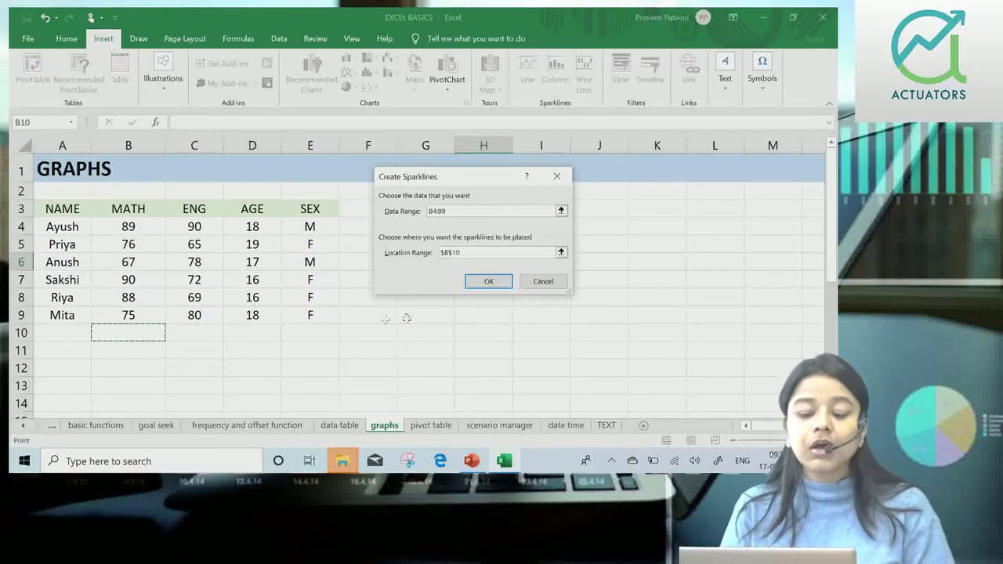
left_click(493, 282)
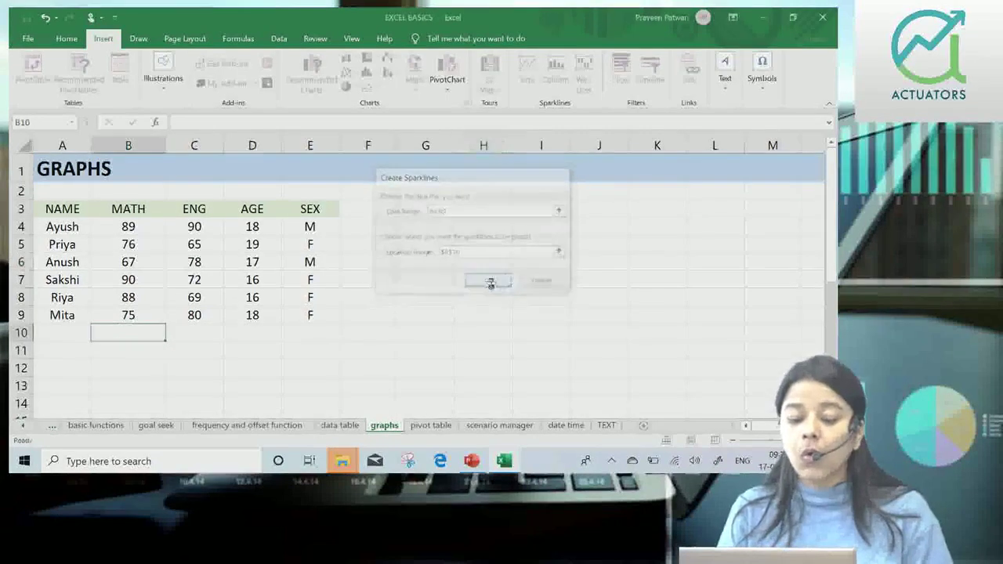
left_click(275, 367)
left_click(155, 332)
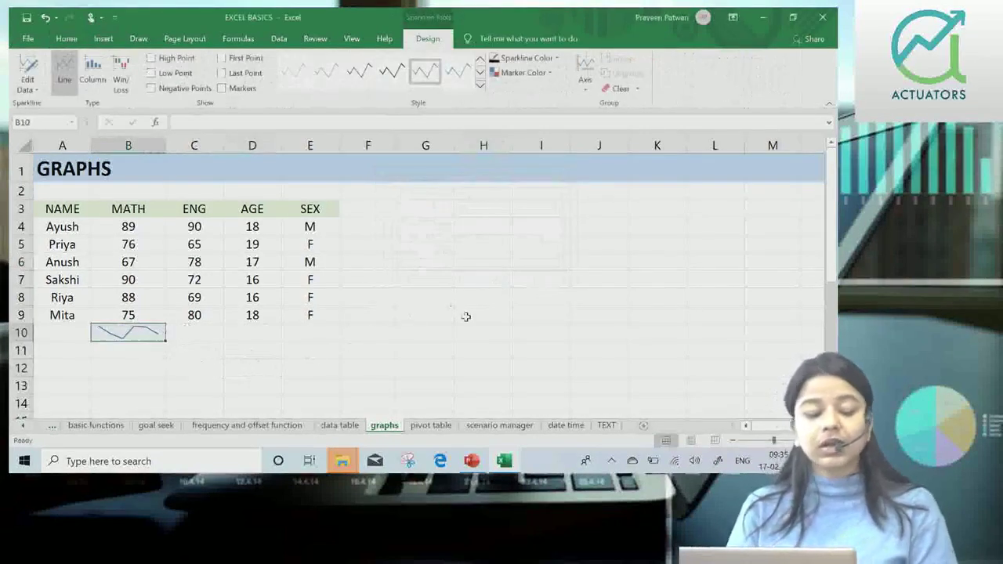
- Select the B10 sparkline and turn on its High Point marker on the Design tab
left_click(465, 317)
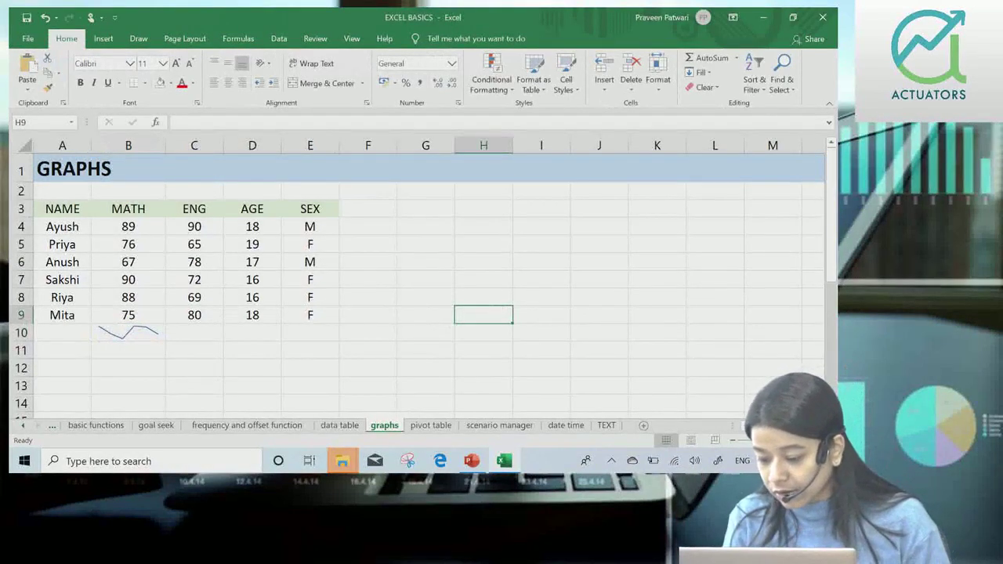
scroll(197, 370, "up", 1, "ctrl")
scroll(197, 370, "up", 1, "ctrl")
scroll(198, 370, "up", 1, "ctrl")
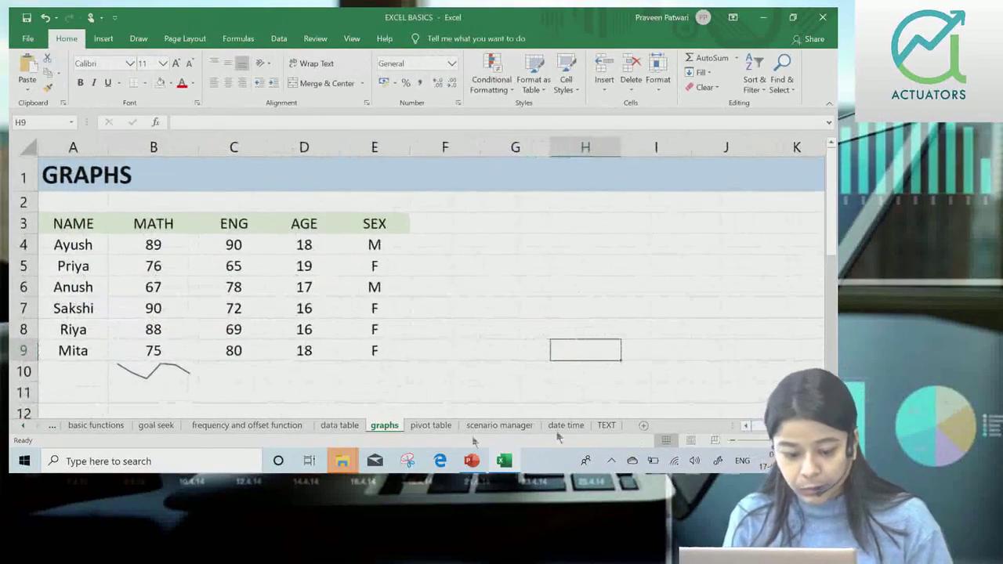
left_click(194, 370)
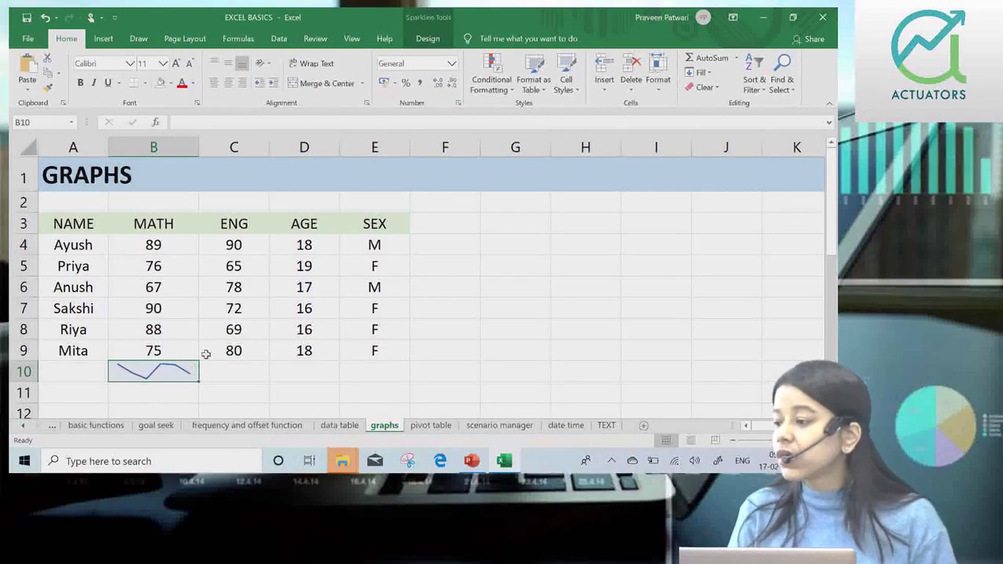
left_click(434, 40)
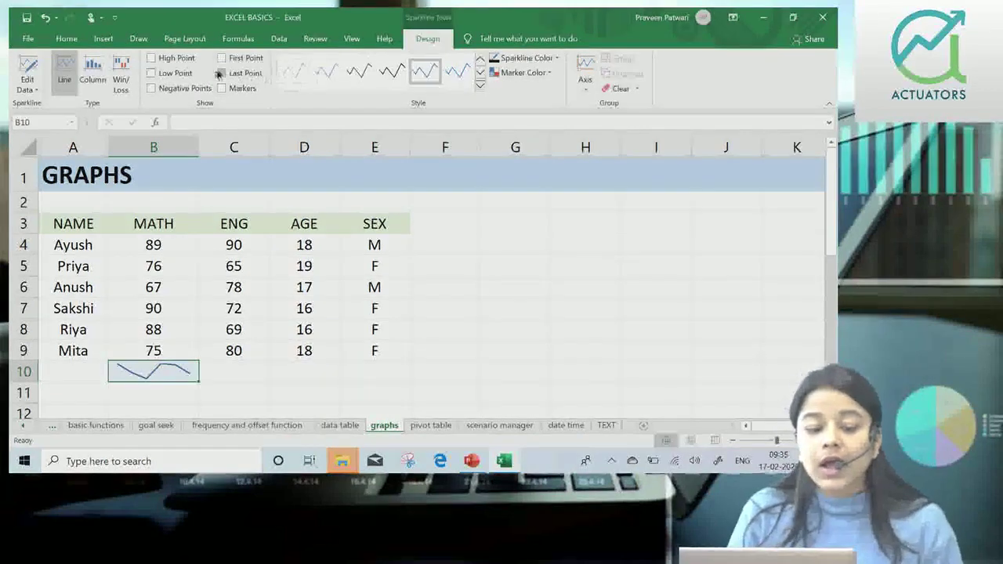
left_click(151, 58)
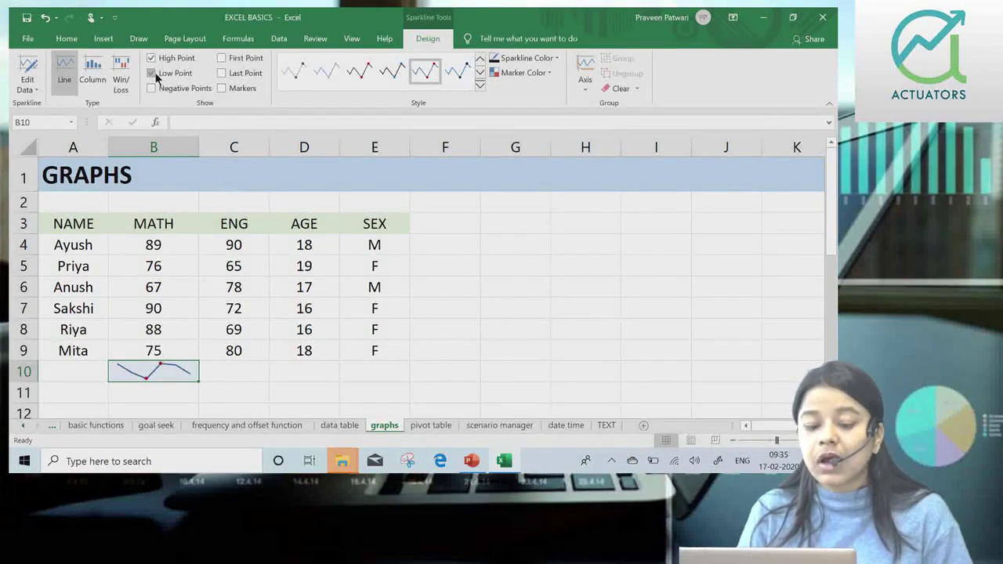
- Mark the sparkline's low point and briefly try markers on every point
left_click(155, 93)
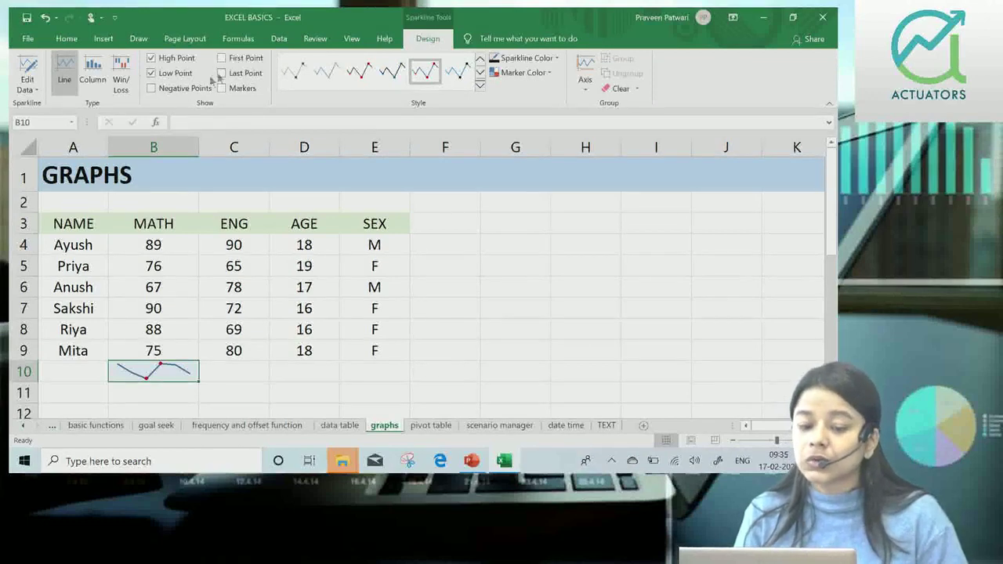
left_click(233, 63)
left_click(228, 73)
left_click(221, 88)
left_click(222, 89)
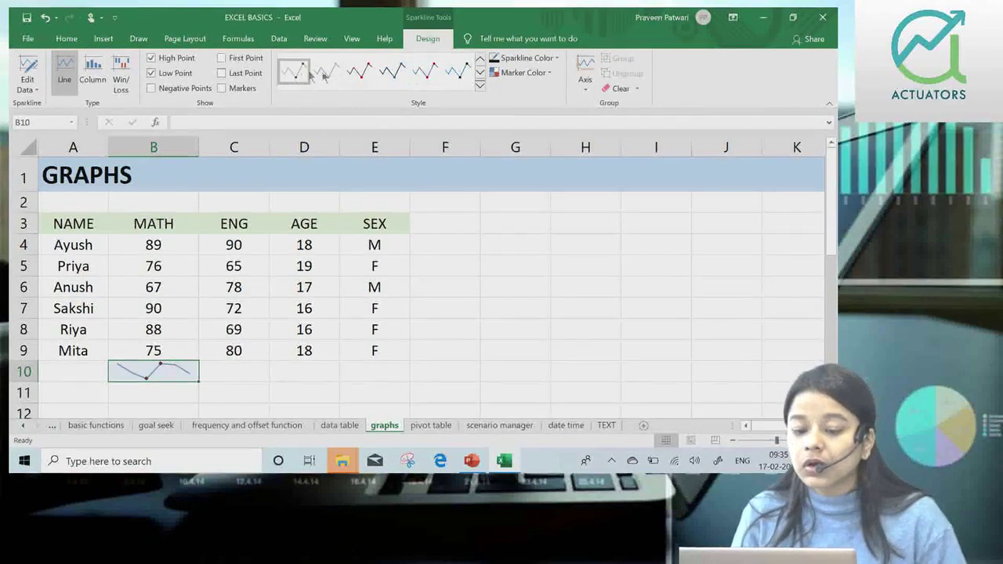
- Apply a darker blue line style from the sparkline Style gallery
left_click(480, 84)
left_click(423, 94)
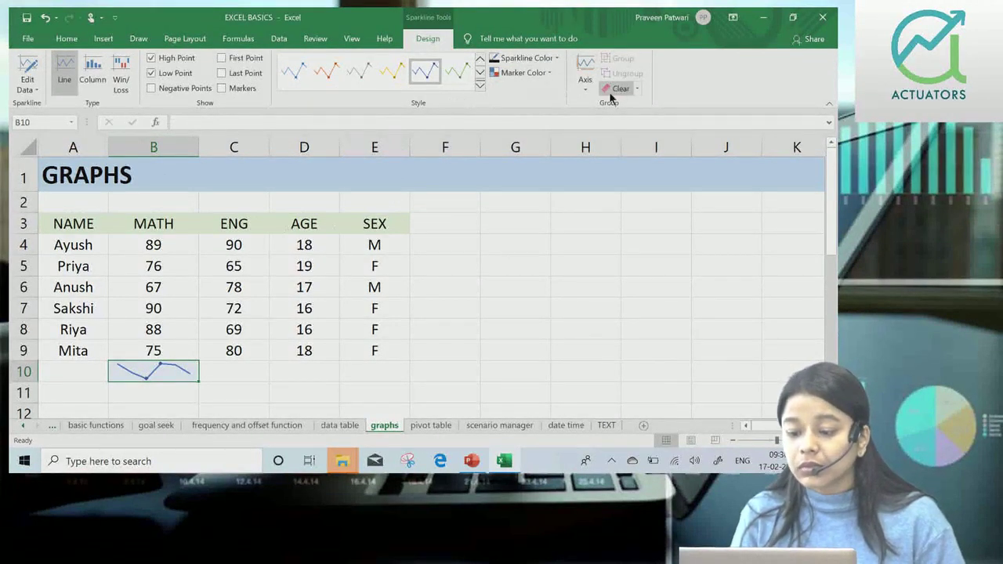
left_click(505, 61)
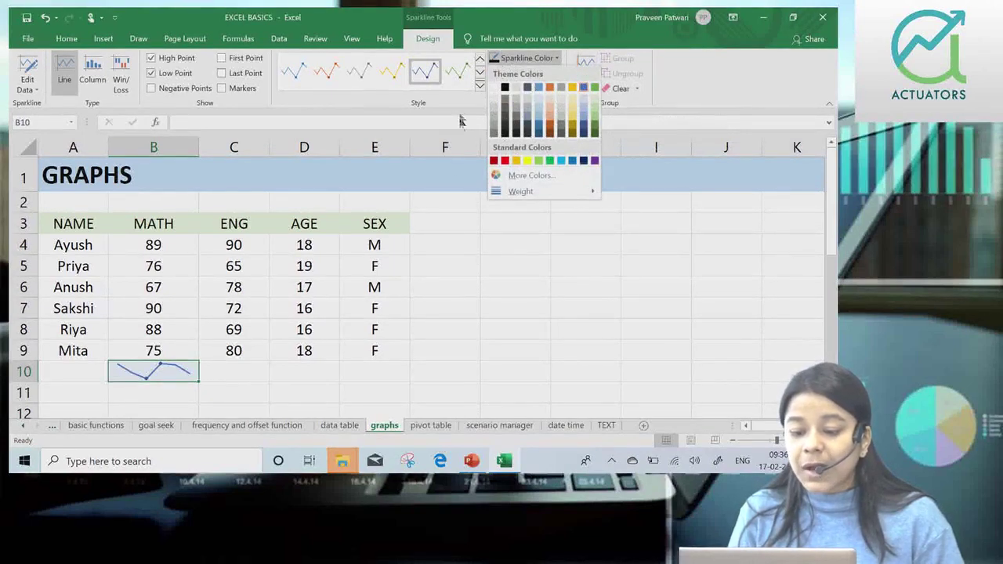
- Color the B10 sparkline's low point marker red and its high point marker green
left_click(523, 72)
left_click(523, 72)
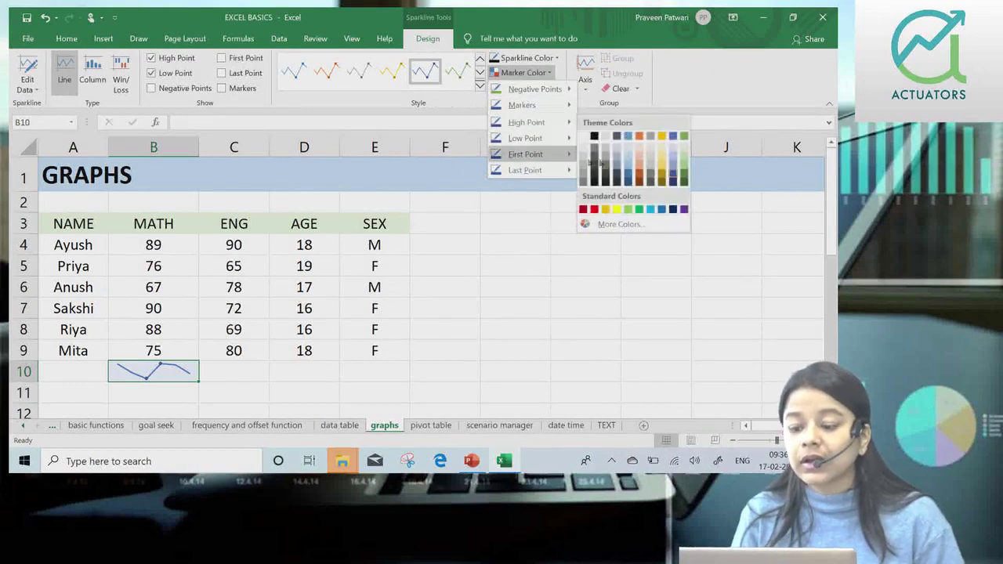
mouse_move(525, 138)
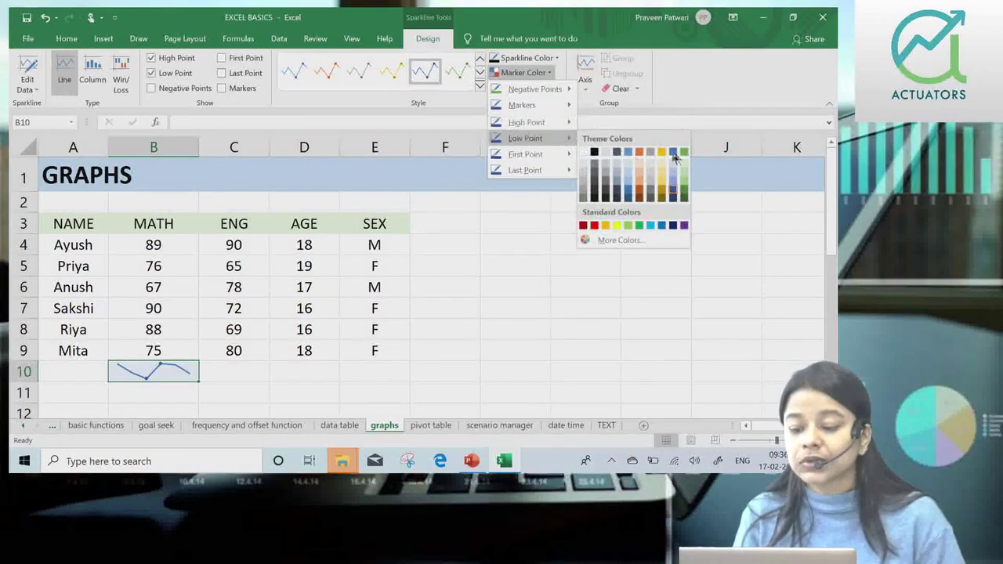
left_click(593, 225)
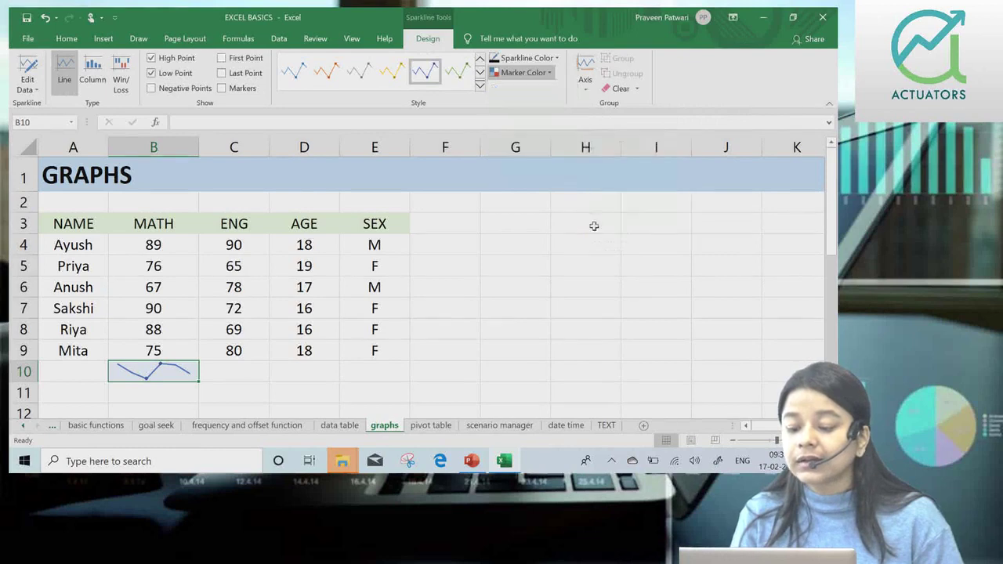
left_click(535, 74)
mouse_move(526, 123)
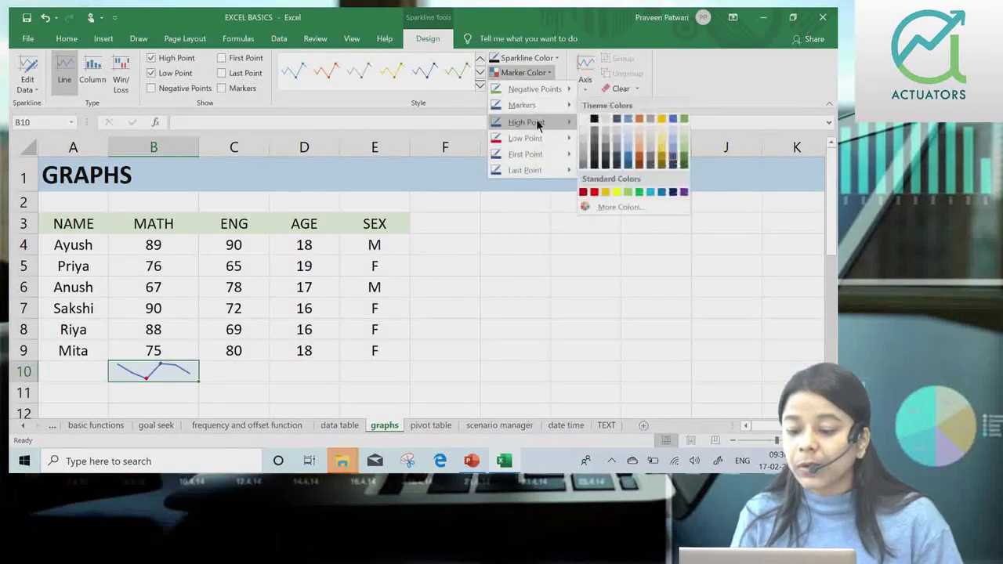
left_click(684, 136)
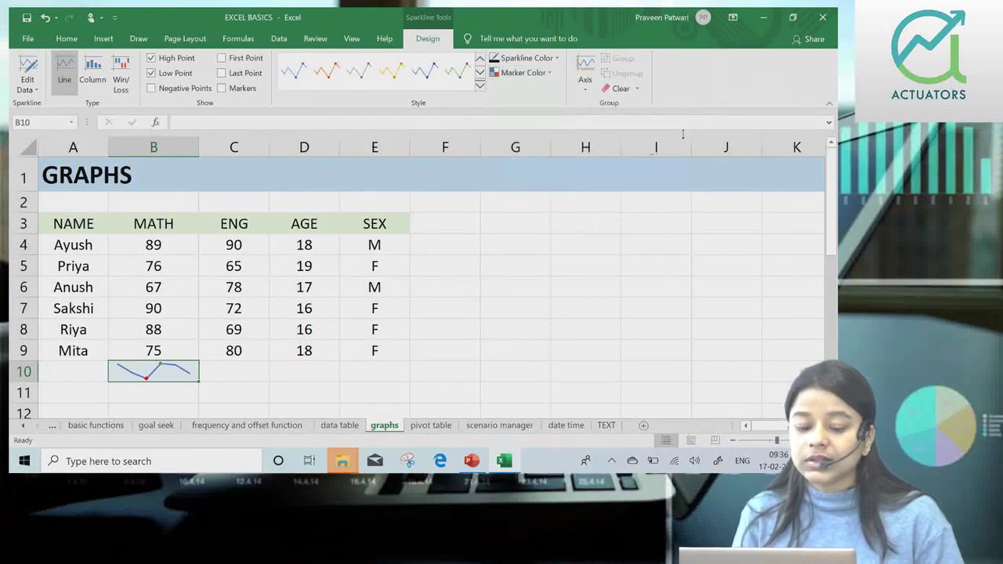
left_click(500, 373)
left_click_drag(173, 241, 220, 347)
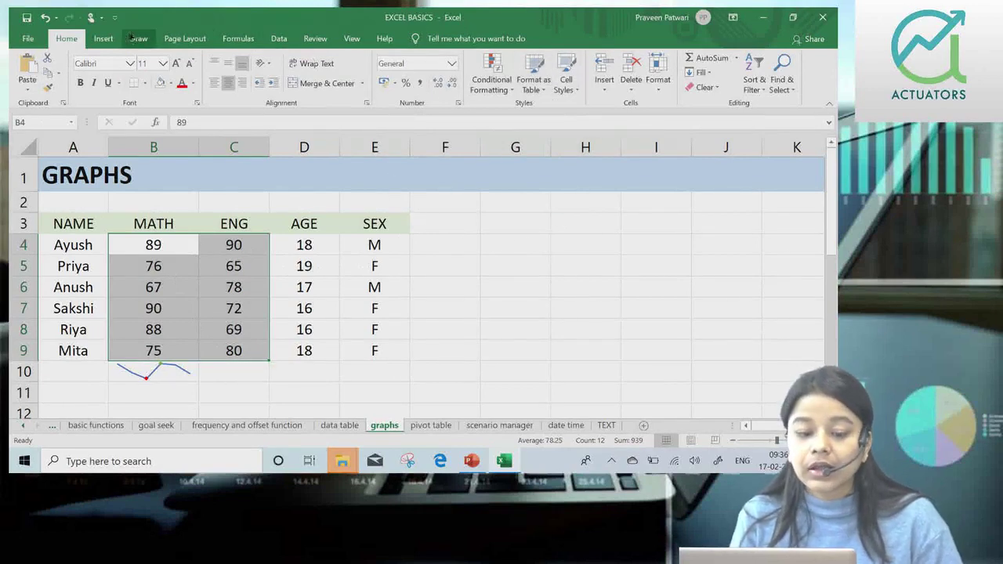
- Insert sparklines from B4:C9 into F4:F9 and switch them to Column type
left_click(104, 38)
left_click(527, 75)
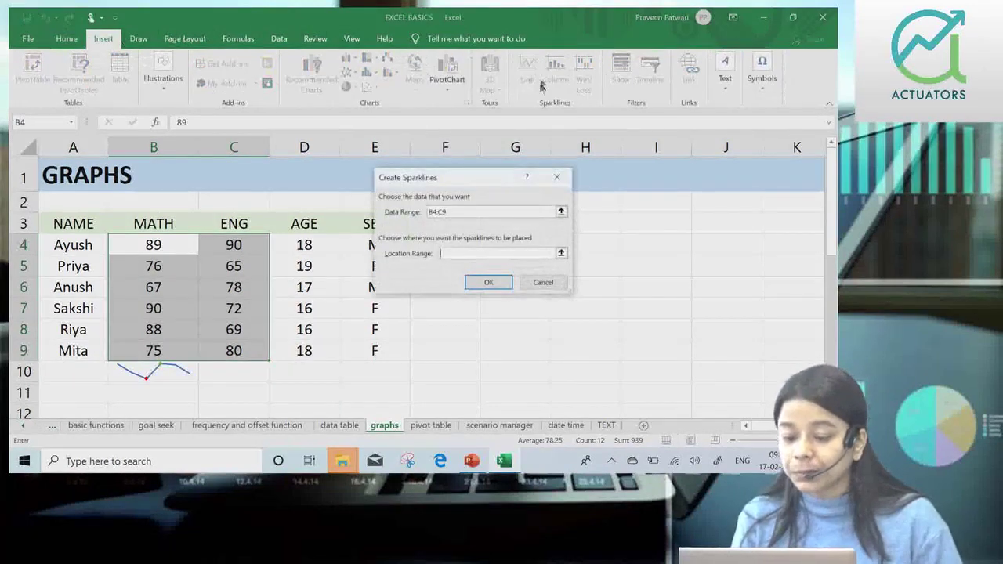
left_click_drag(454, 182, 588, 177)
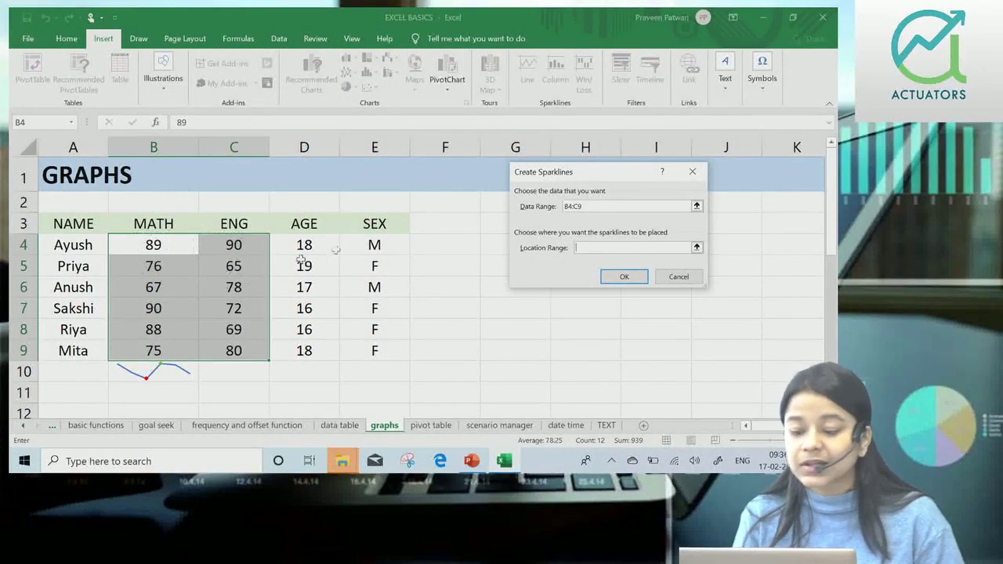
left_click_drag(448, 243, 450, 350)
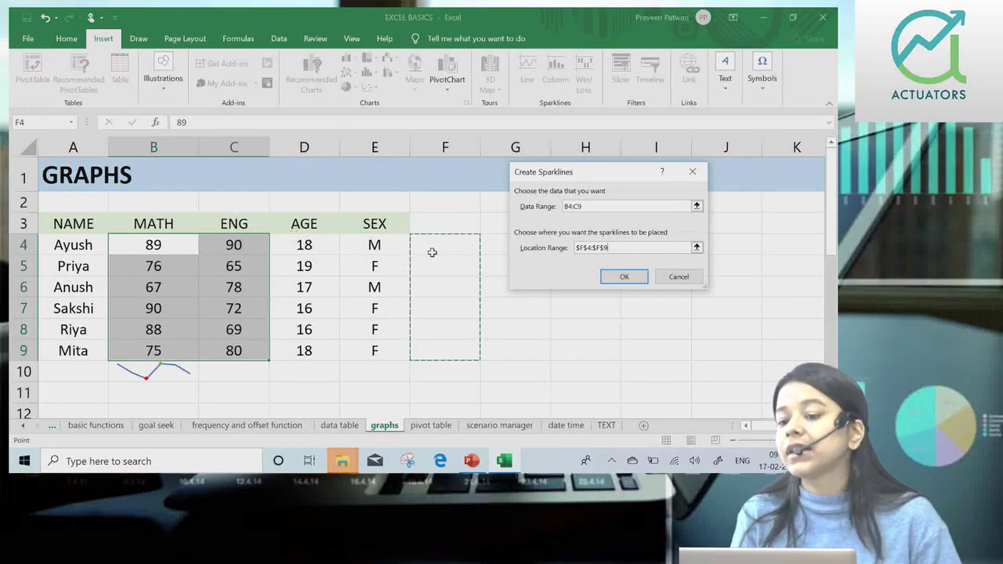
left_click(639, 278)
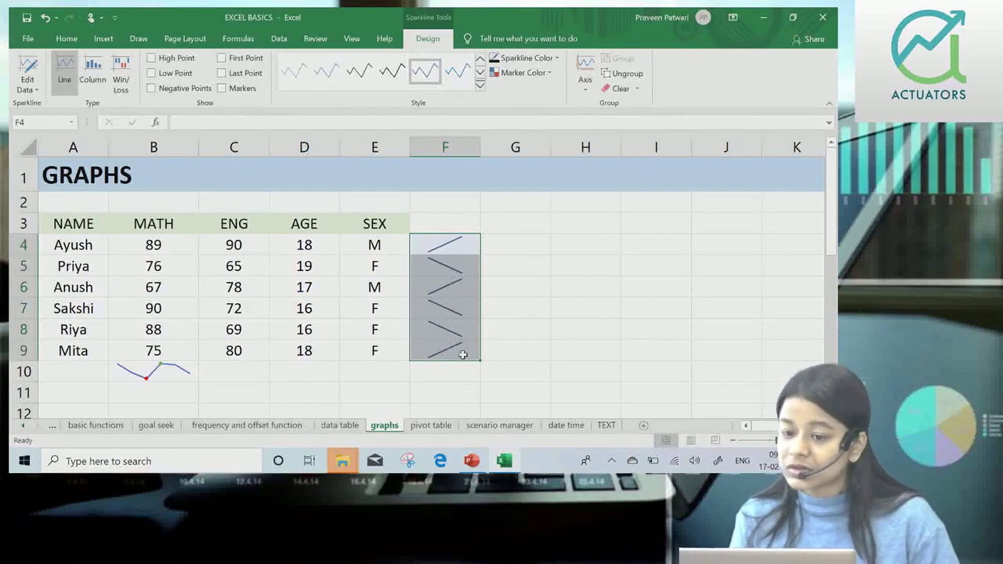
left_click(92, 78)
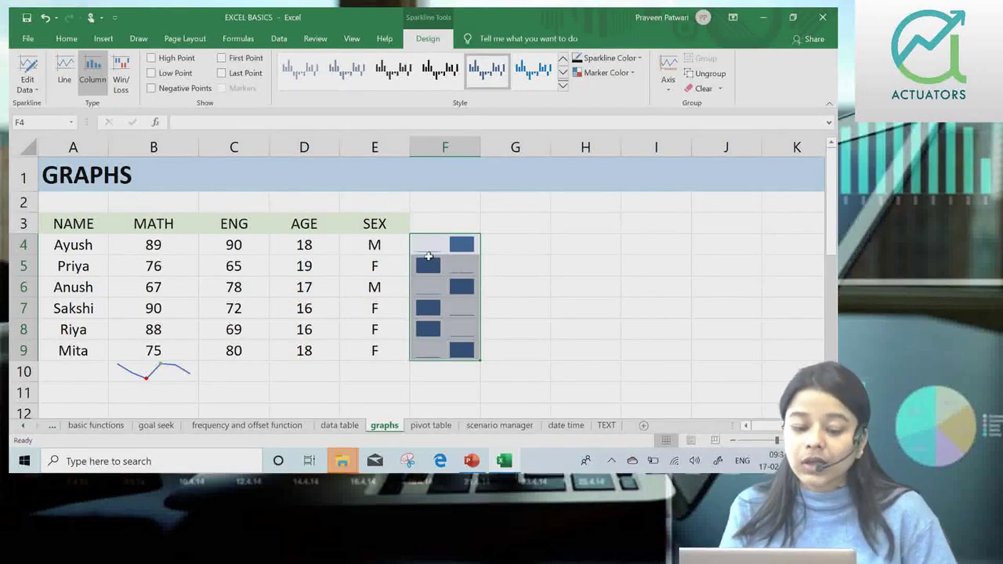
- Change the F4:F9 sparklines to the Win/Loss type
left_click(428, 250)
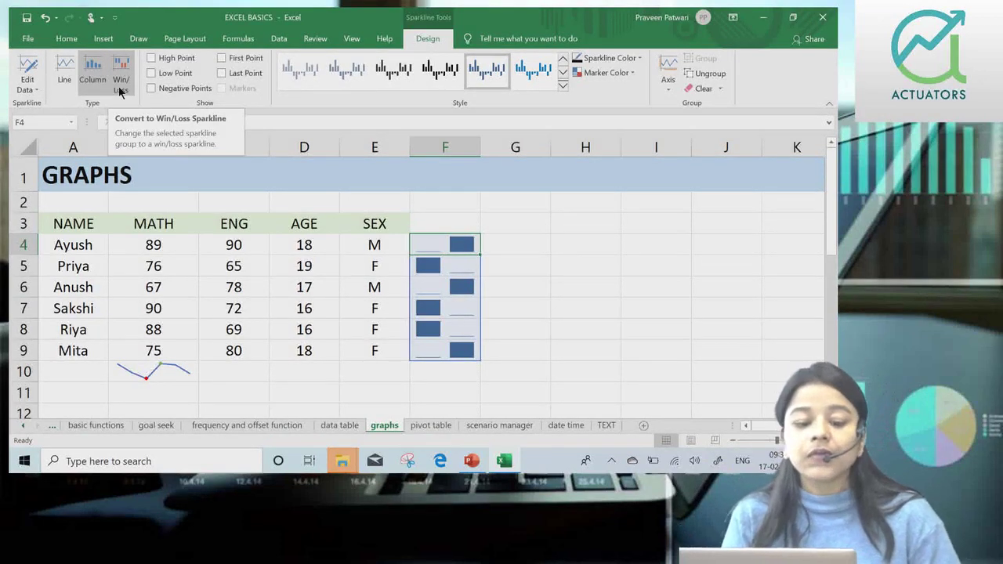
left_click(119, 92)
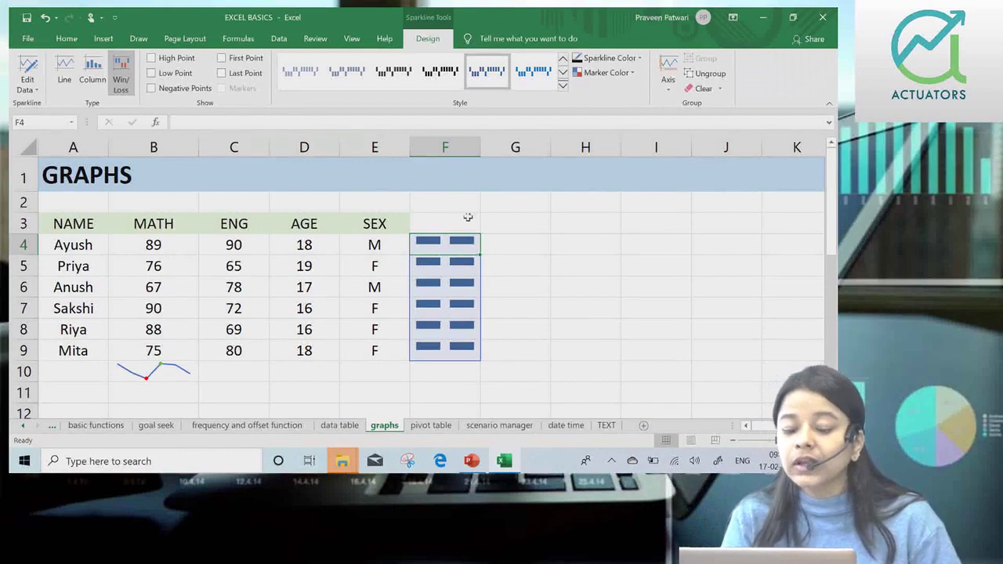
left_click(232, 243)
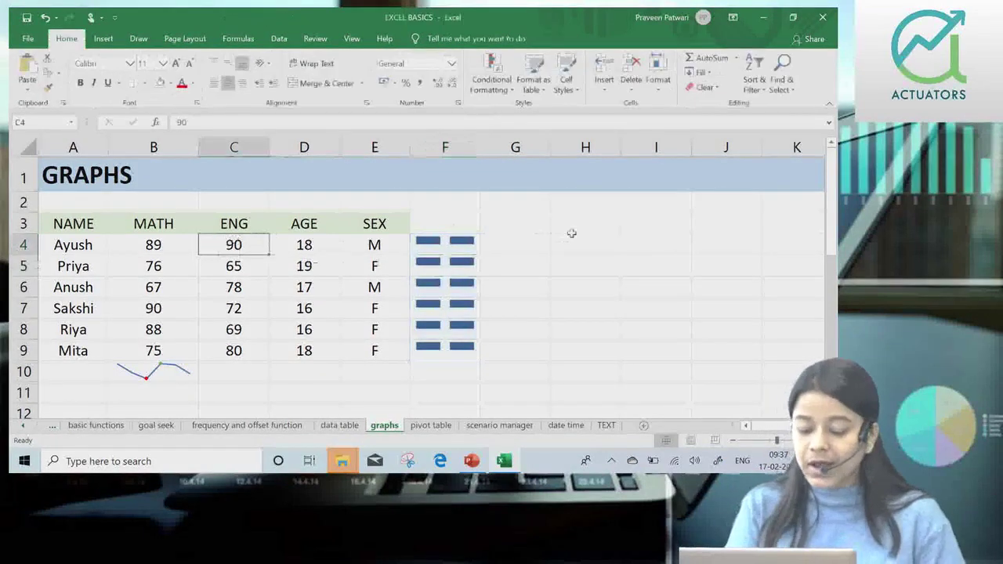
- Enter -50 as the ENG mark in C4 and reselect the F4:F9 sparkline group
type("-50")
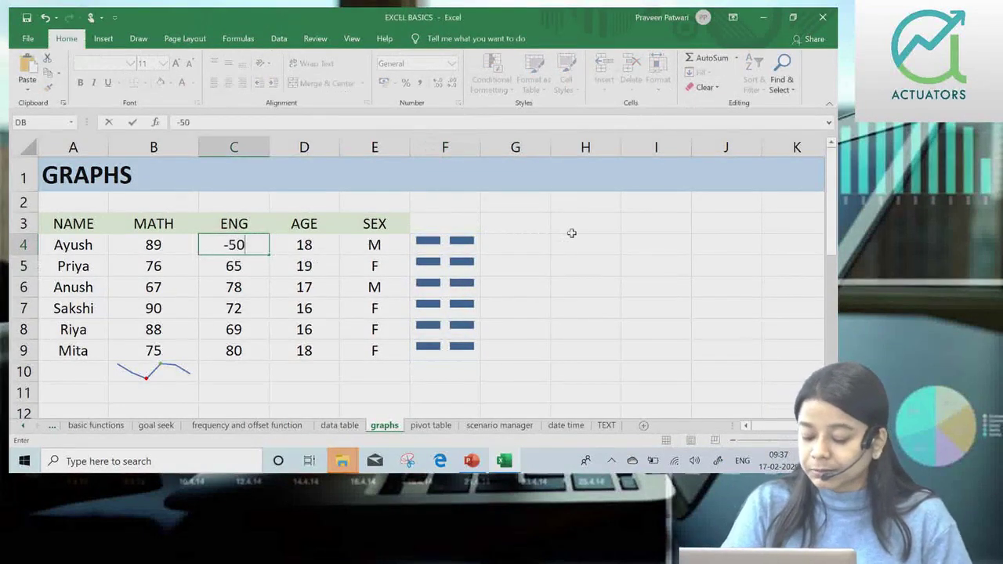
key("Return")
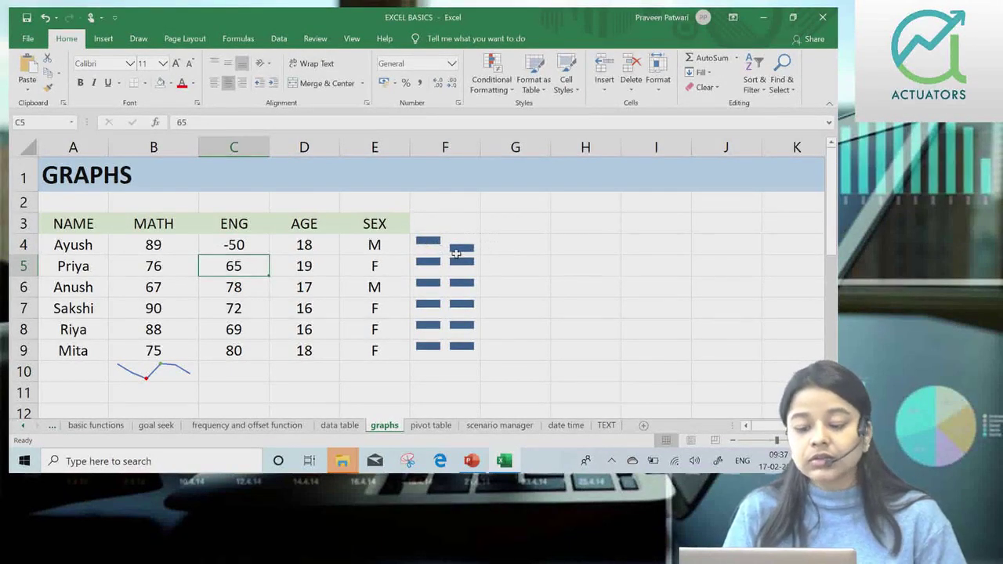
left_click(456, 253)
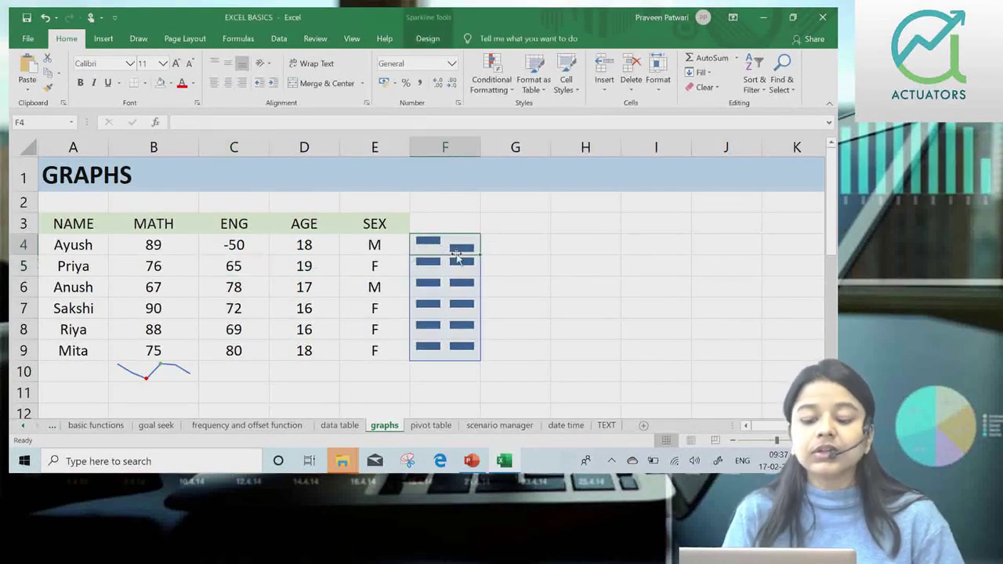
- Color the low points of the F4:F9 win/loss sparklines orange
left_click(427, 38)
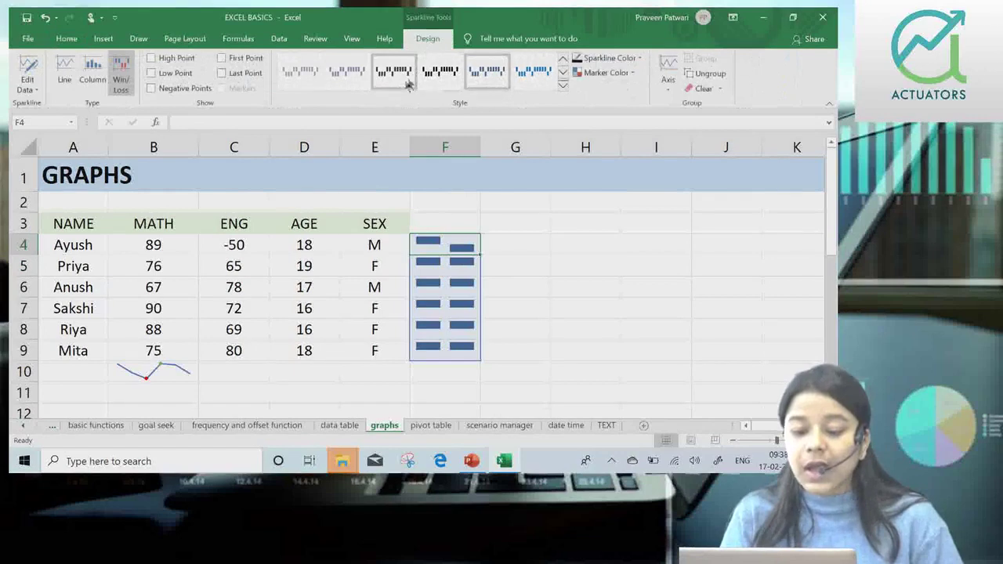
left_click(577, 74)
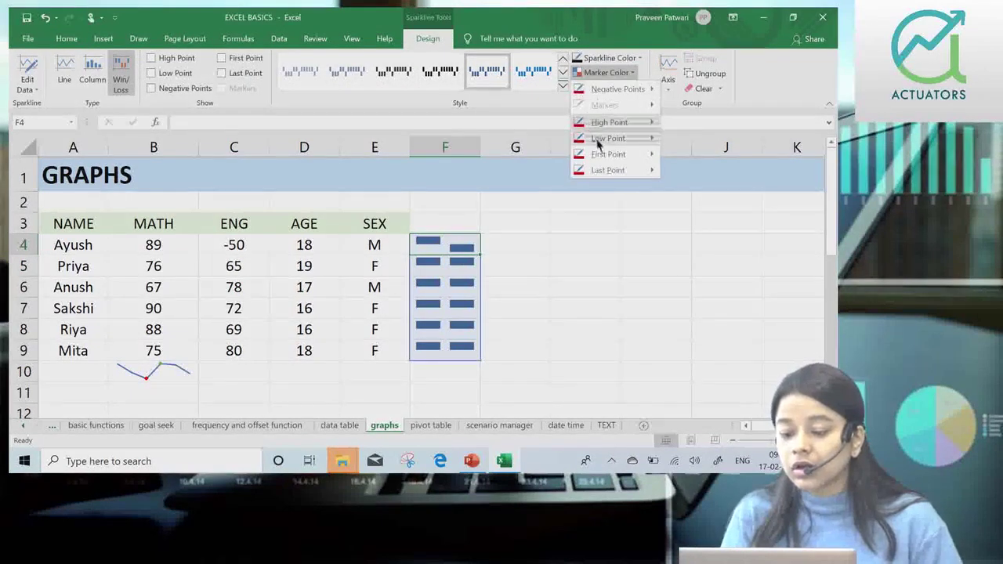
mouse_move(608, 138)
left_click(723, 152)
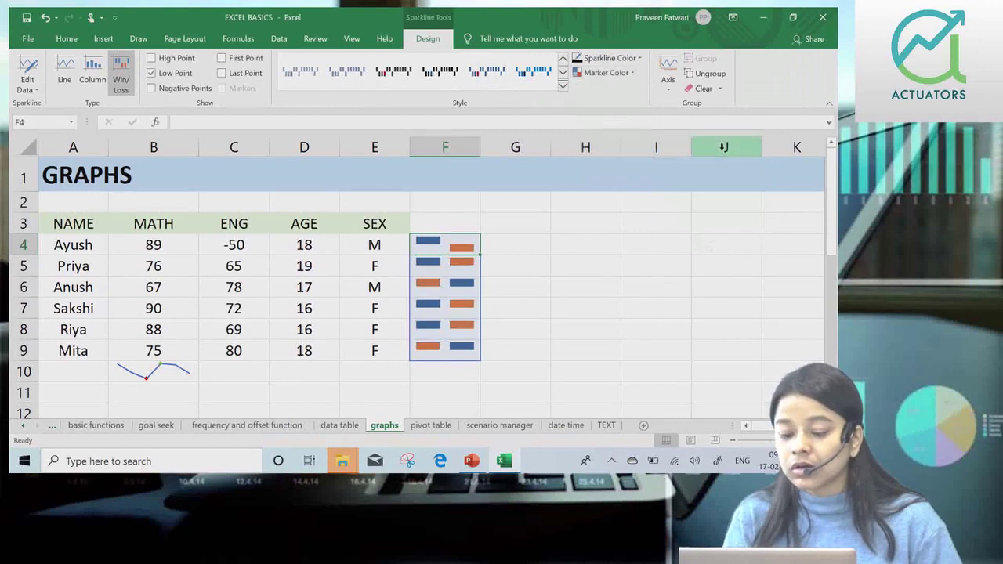
left_click(483, 309)
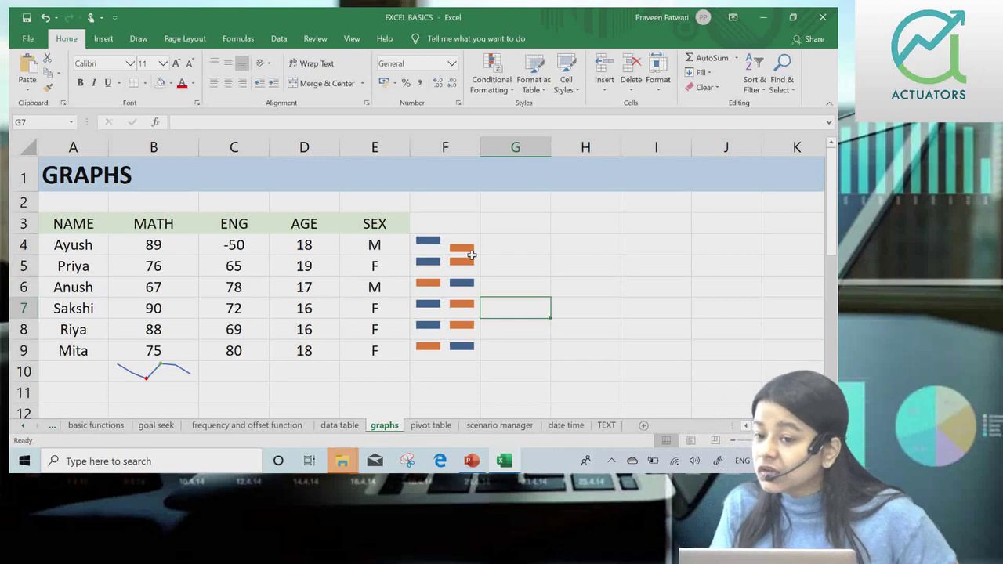
left_click_drag(468, 248, 457, 353)
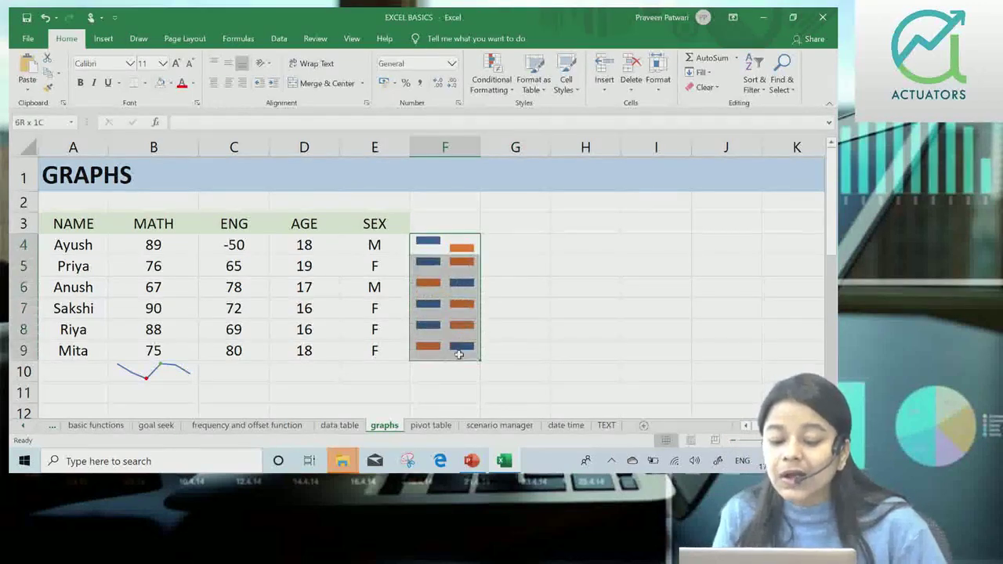
- Copy the F4 sparkline into I4, then undo that paste
left_click(454, 241)
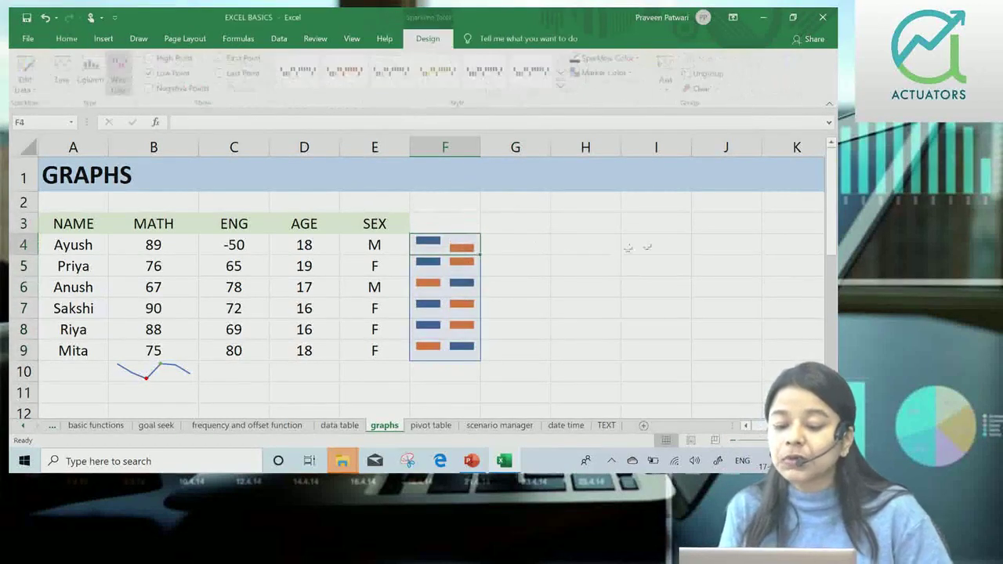
key("ctrl+c")
left_click(661, 243)
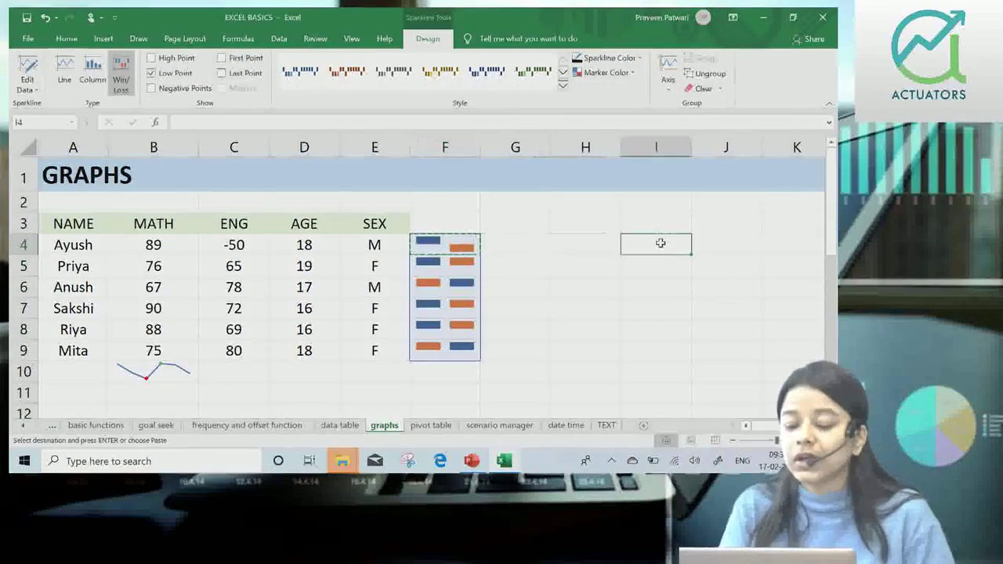
key("ctrl+v")
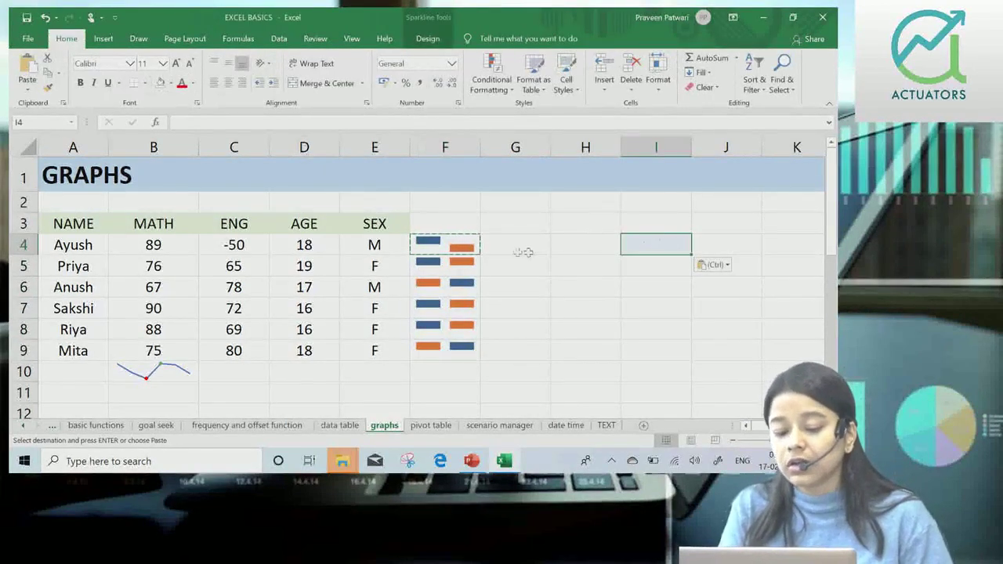
key("ctrl+z")
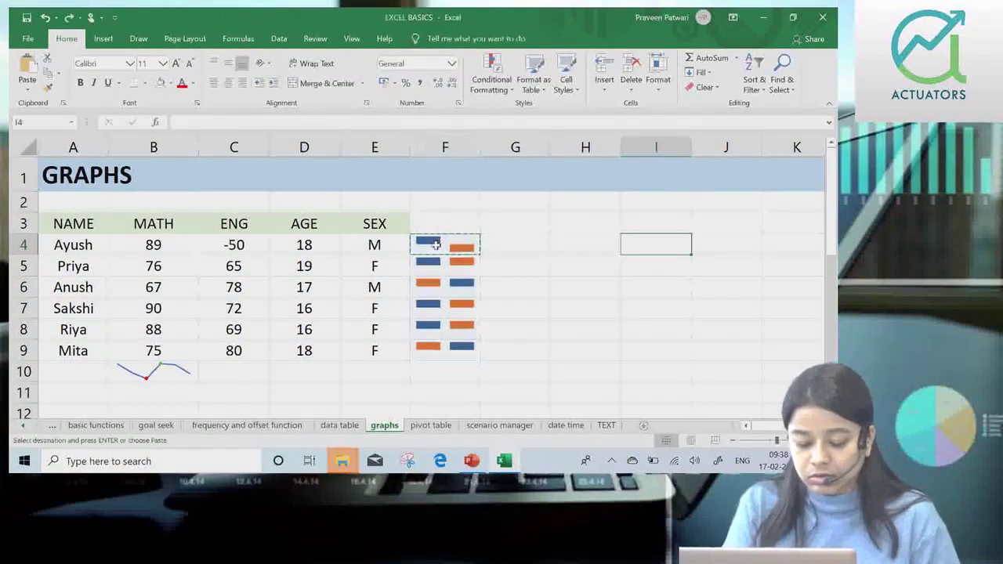
- Move the F4 sparkline into cell H4, leaving F4 empty
left_click(435, 245)
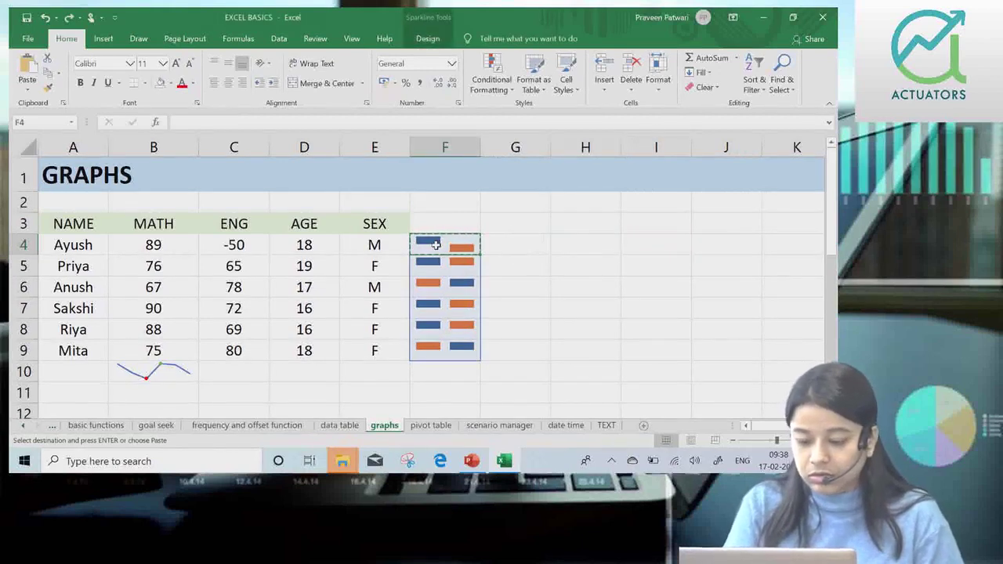
left_click(553, 245)
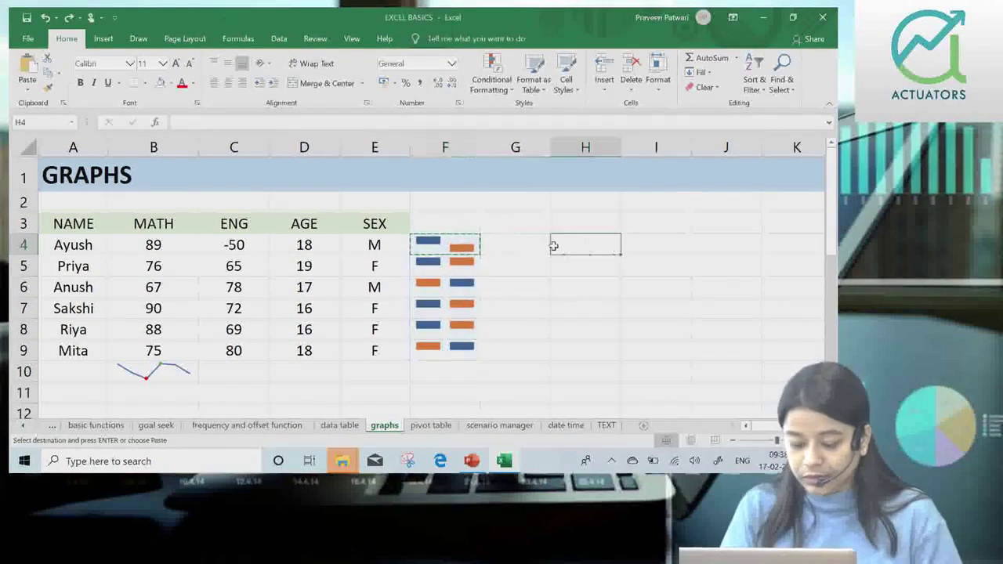
key("ctrl+v")
left_click(635, 286)
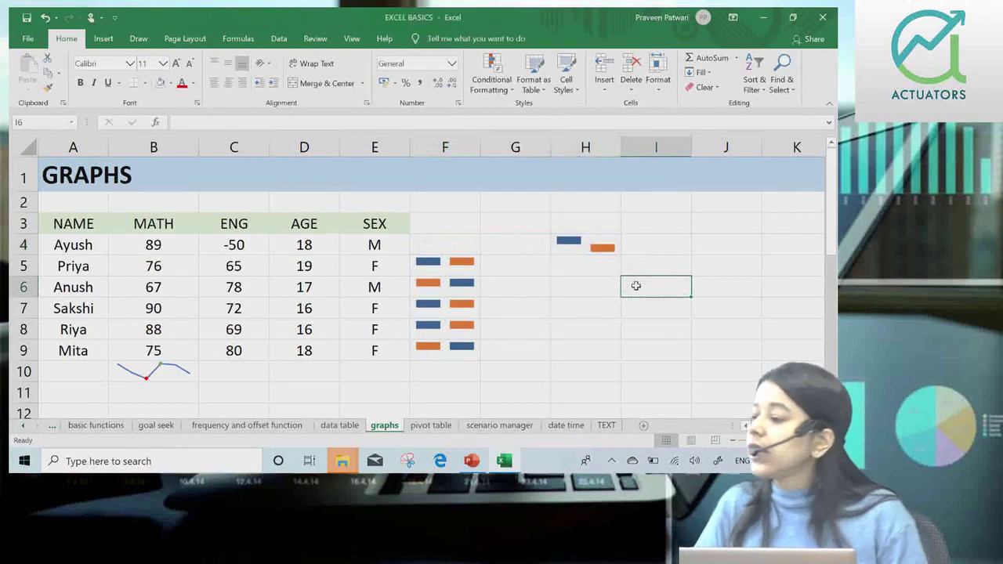